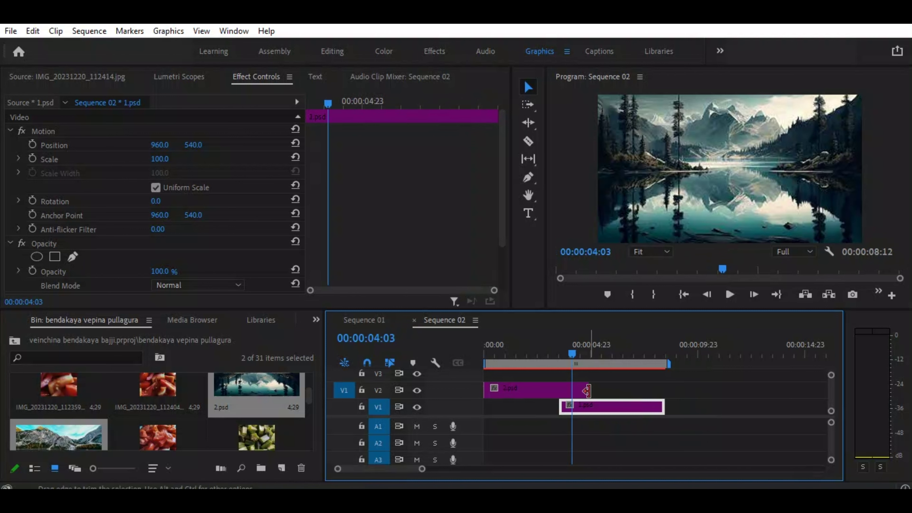
# - Place the playhead at 00:00:03:12, where the V1 clip begins, and apply the Gradient Wipe effect to the 2.psd clip on V2
pyautogui.moveTo(572, 354); pyautogui.dragTo(558, 351)
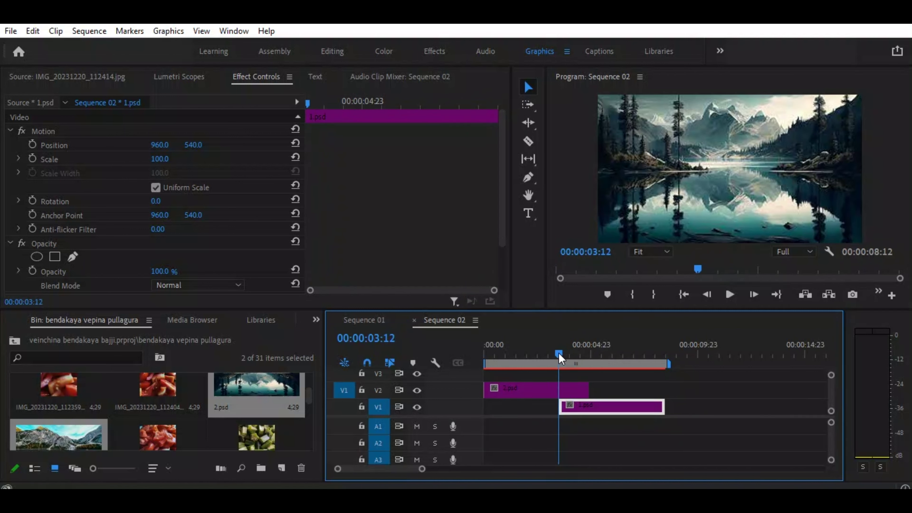
pyautogui.click(558, 391)
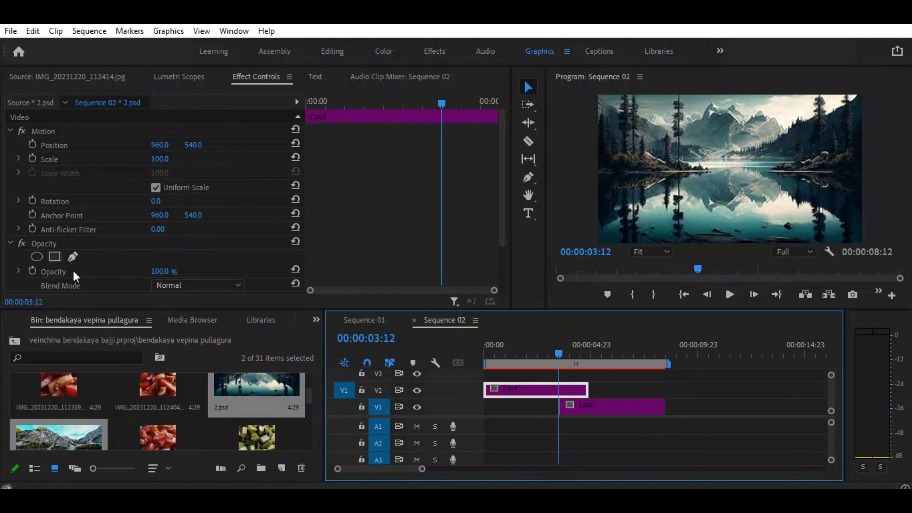
pyautogui.click(312, 320)
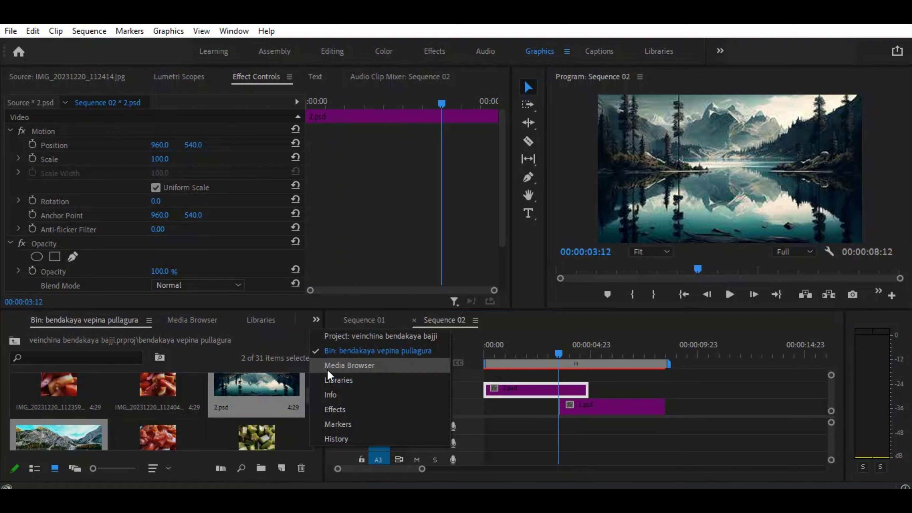
pyautogui.click(328, 409)
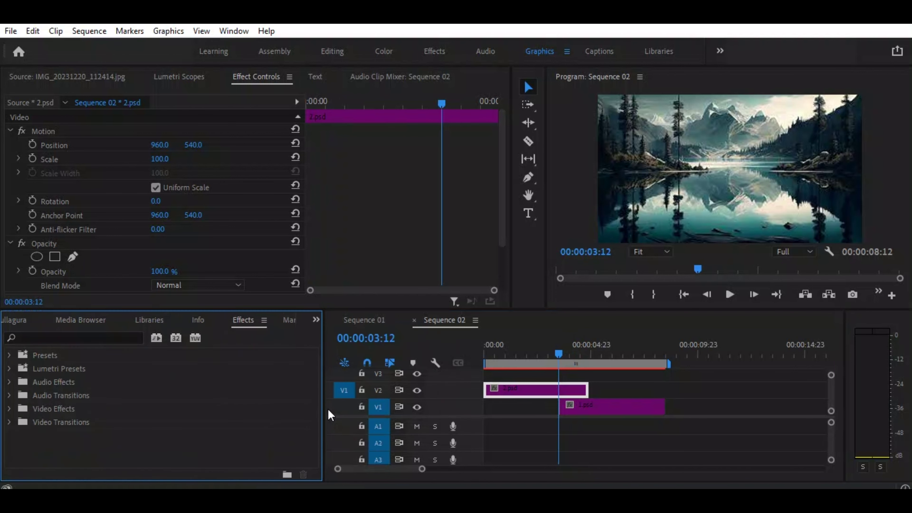
pyautogui.click(65, 336)
pyautogui.write('grad')
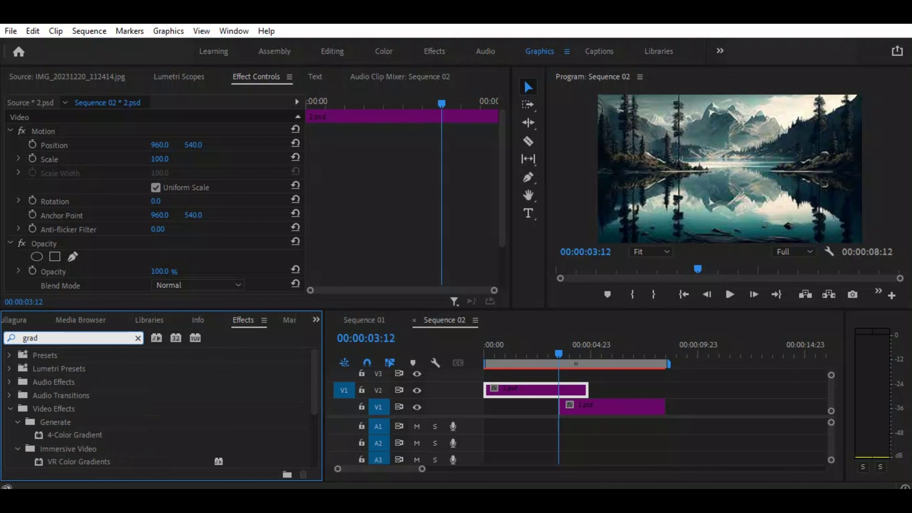
pyautogui.scroll(-3, 132, 380)
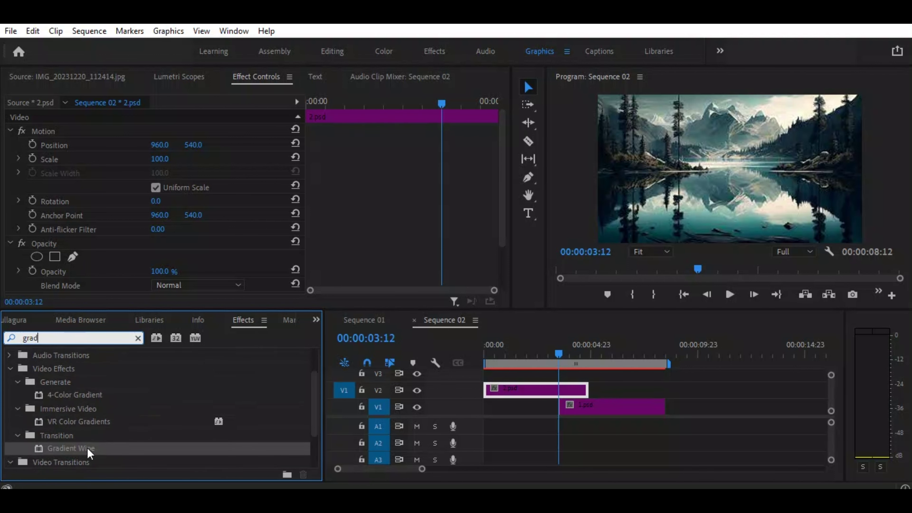
pyautogui.moveTo(69, 454); pyautogui.dragTo(555, 395)
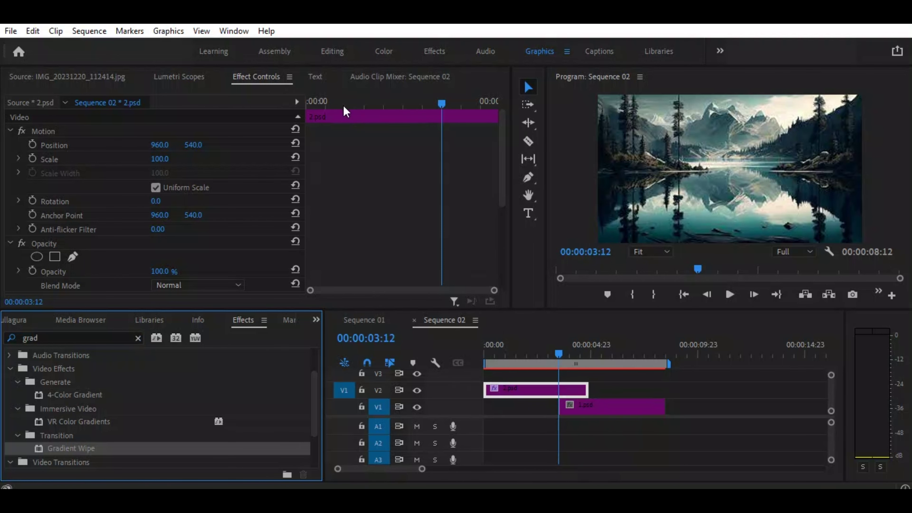
# - Start keyframing the Gradient Wipe's Transition Completion on the 2.psd clip with a 0% keyframe at 00:00:03:12
pyautogui.click(178, 76)
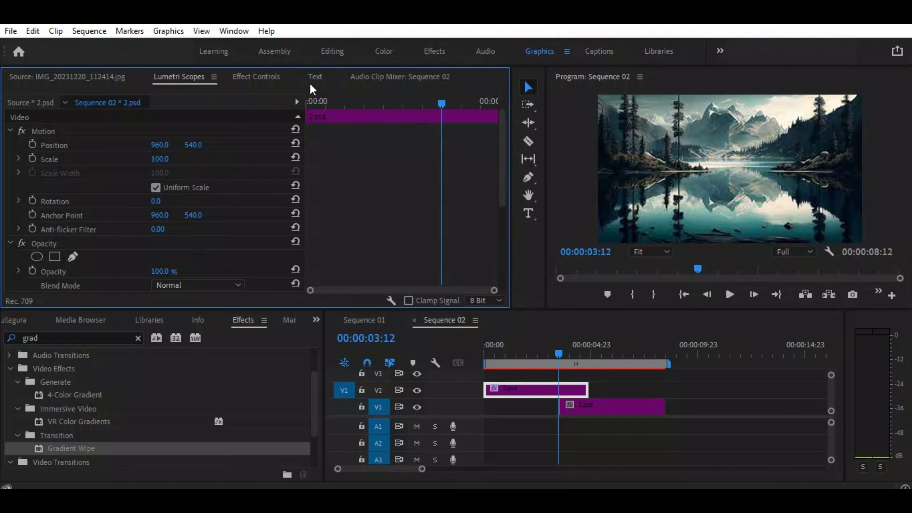
pyautogui.click(256, 76)
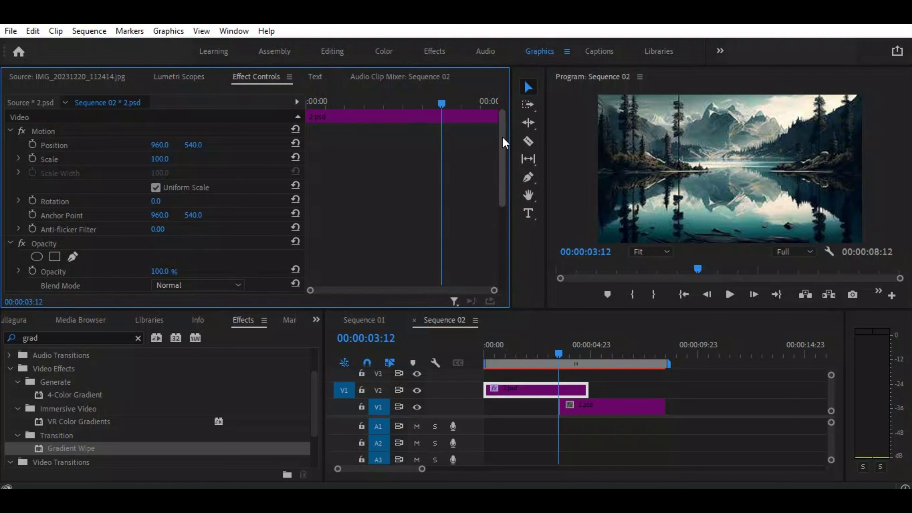
pyautogui.scroll(-5, 506, 205)
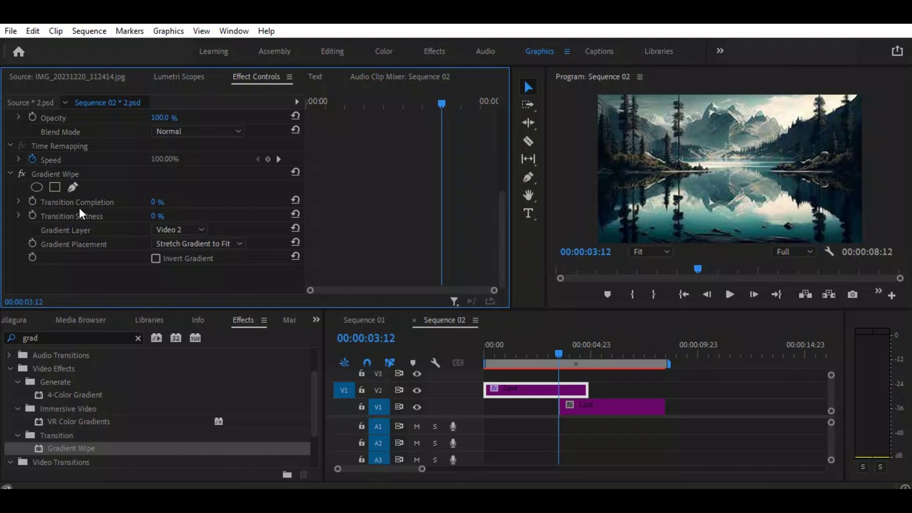
pyautogui.click(32, 202)
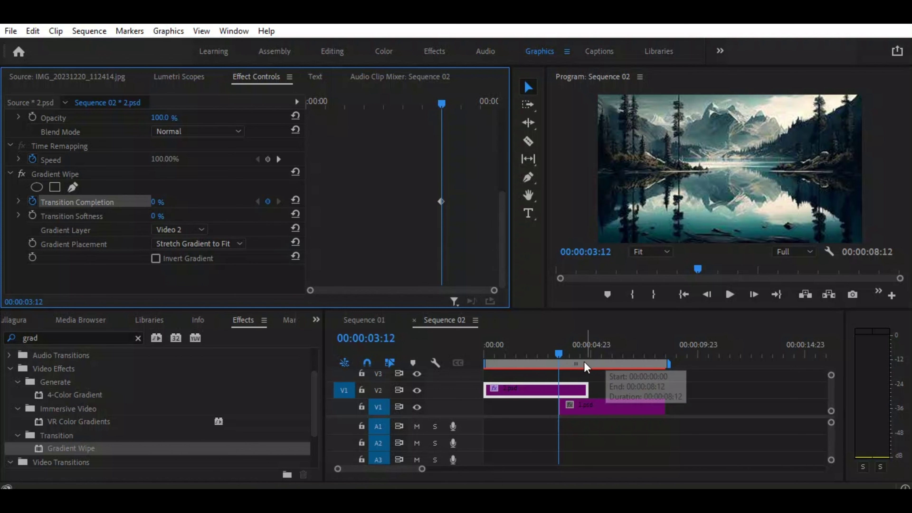
# - Add a Transition Completion keyframe of 100% at 00:00:04:18, near the end of the 2.psd clip
pyautogui.click(571, 354)
pyautogui.moveTo(574, 353); pyautogui.dragTo(586, 354)
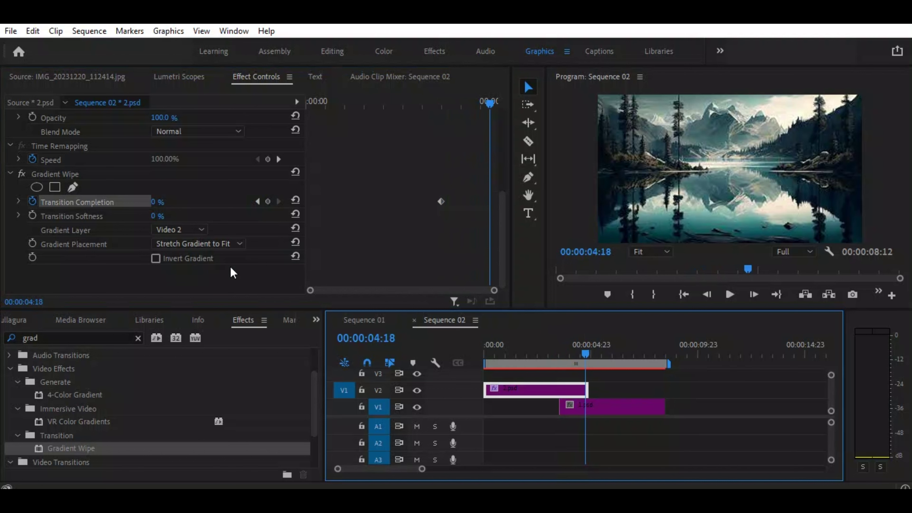
pyautogui.click(161, 203)
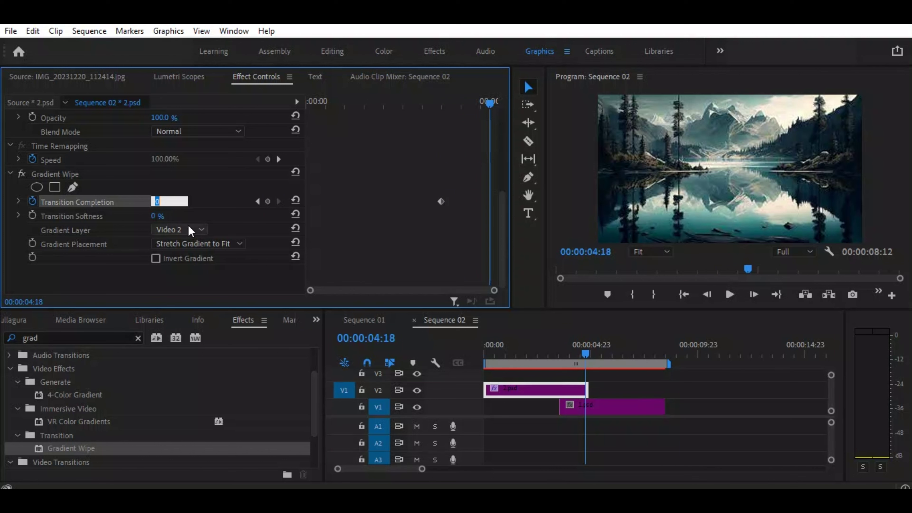
pyautogui.write('100')
pyautogui.press('Return')
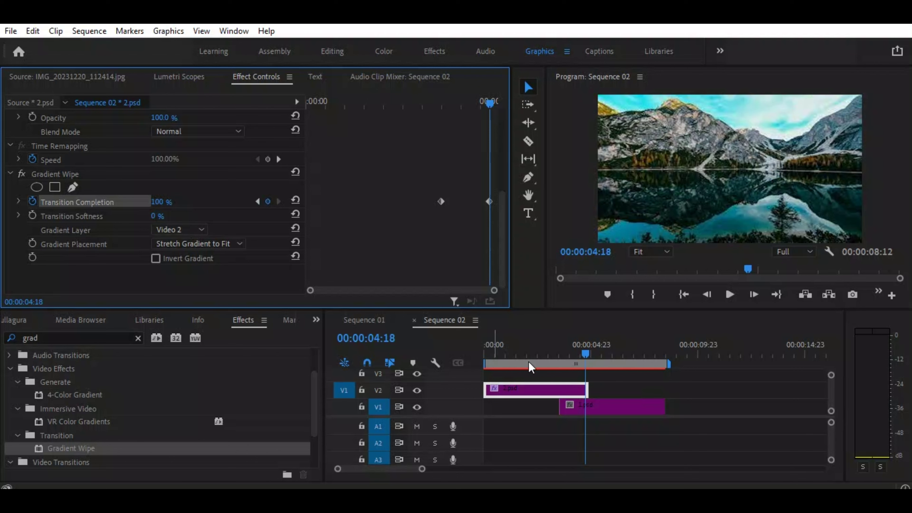
# - Set the Gradient Wipe's Transition Softness to 20% and invert its gradient
pyautogui.moveTo(587, 356); pyautogui.dragTo(569, 356)
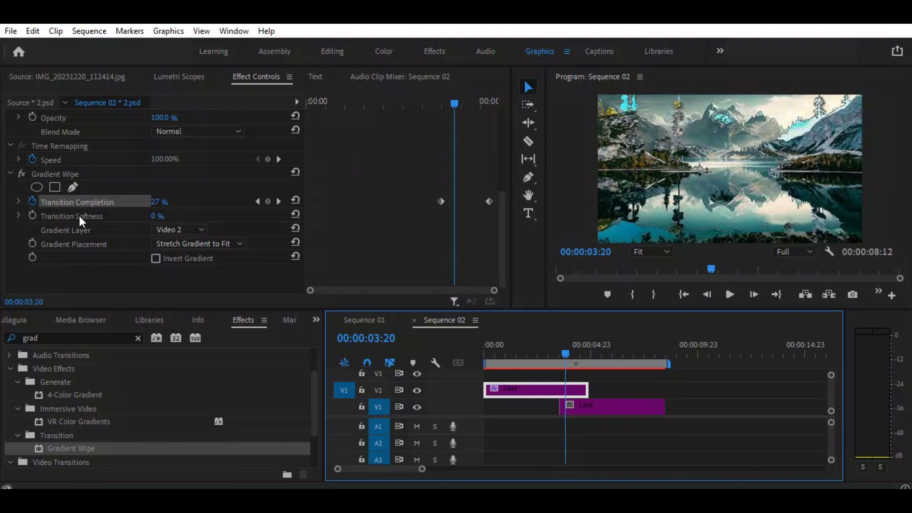
pyautogui.click(154, 216)
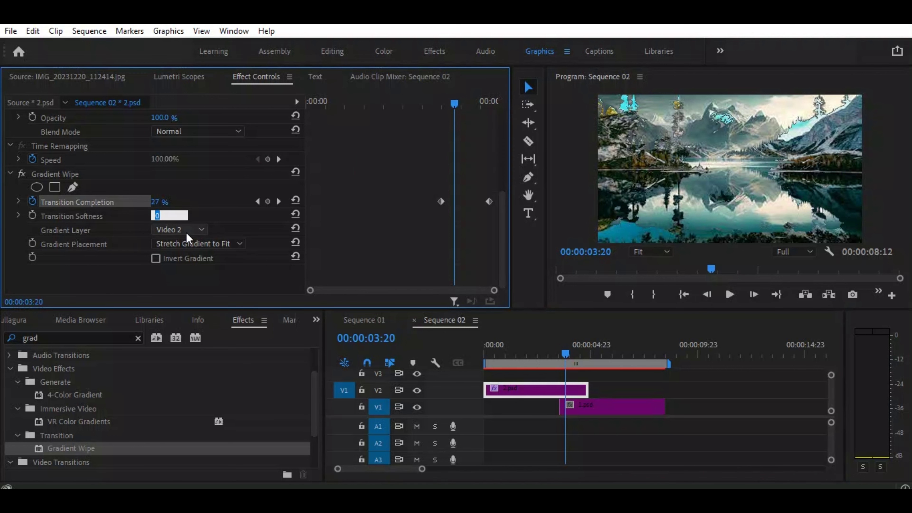
pyautogui.write('20')
pyautogui.press('Return')
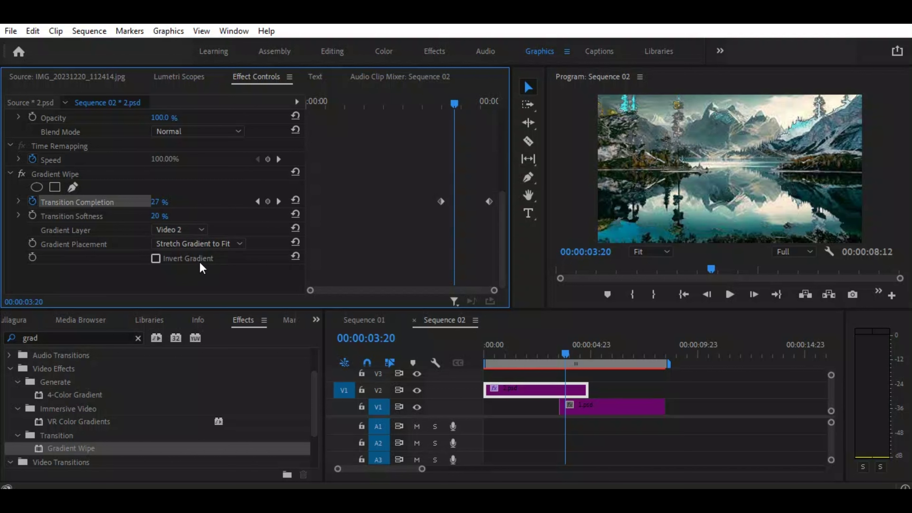
pyautogui.click(157, 259)
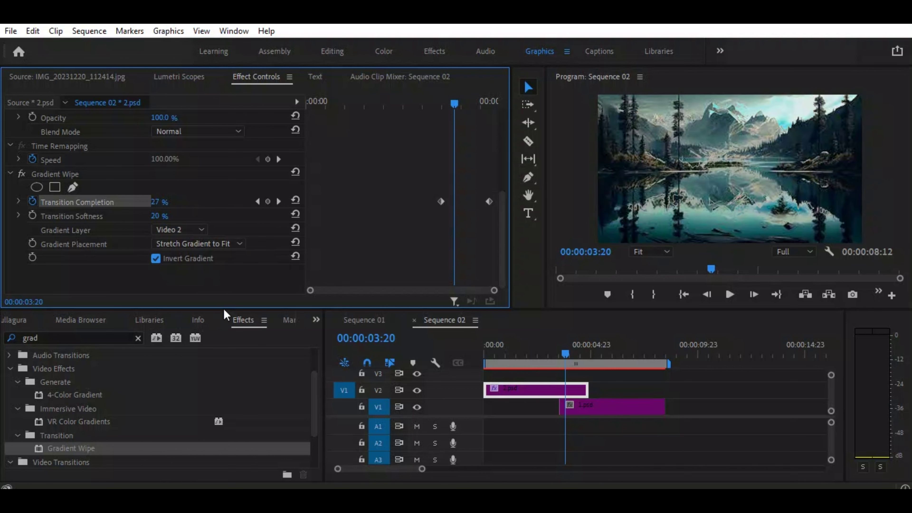
# - Scrub through the overlap of the two clips to preview the inverted gradient wipe
pyautogui.moveTo(566, 353); pyautogui.dragTo(596, 370)
pyautogui.press('Left')
pyautogui.press('Left')
pyautogui.press('Left')
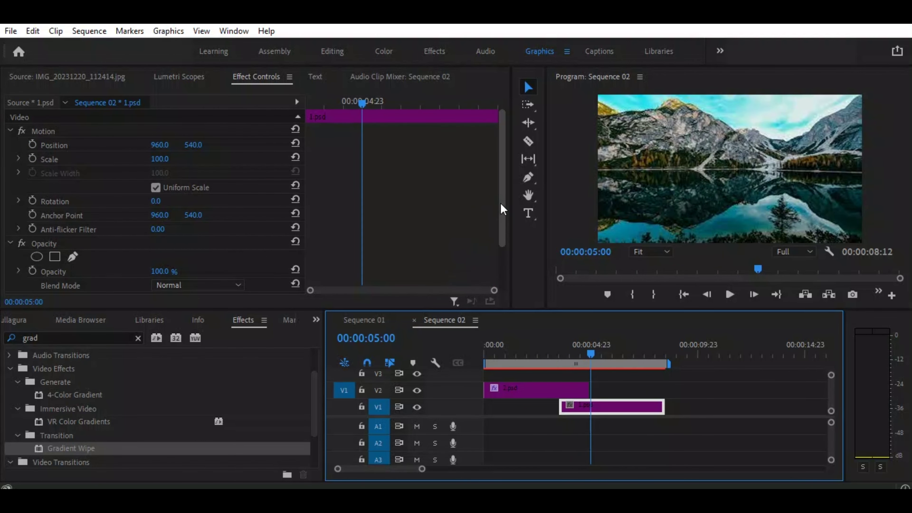
# - Reselect the 2.psd clip on V2, set the Gradient Wipe's Transition Softness to 60%, and scrub through the transition to check it
pyautogui.moveTo(501, 203); pyautogui.dragTo(501, 250)
pyautogui.click(544, 343)
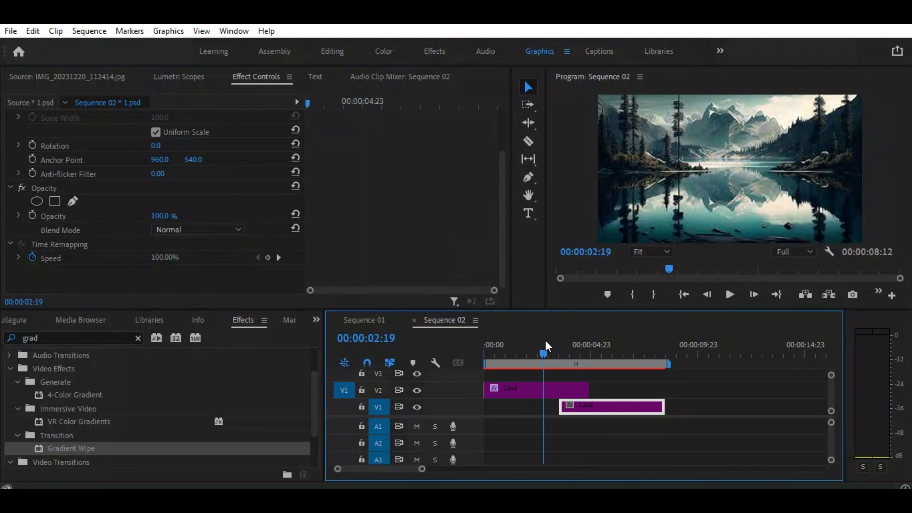
pyautogui.click(539, 386)
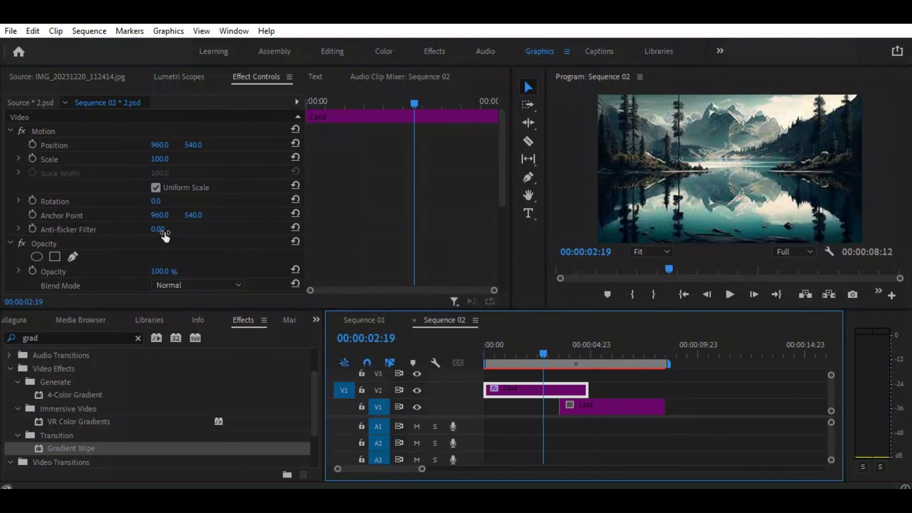
pyautogui.scroll(-5, 165, 232)
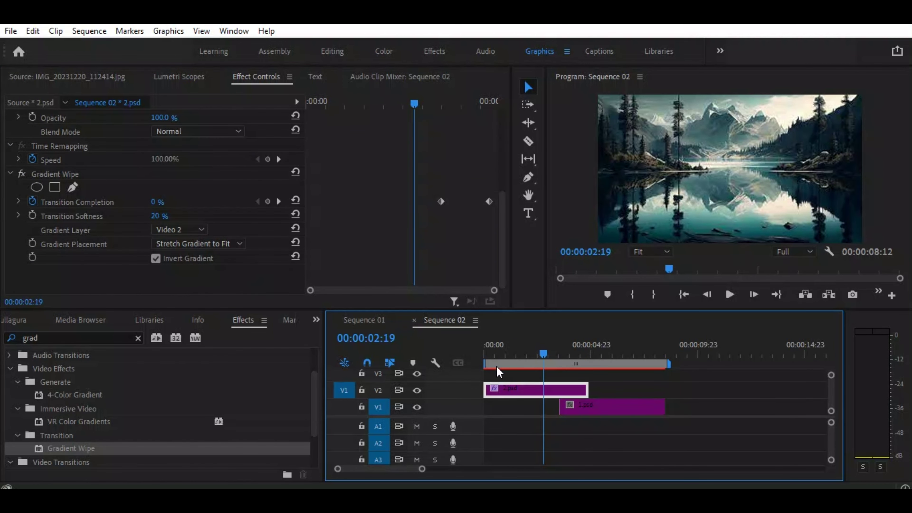
pyautogui.moveTo(544, 354); pyautogui.dragTo(574, 366)
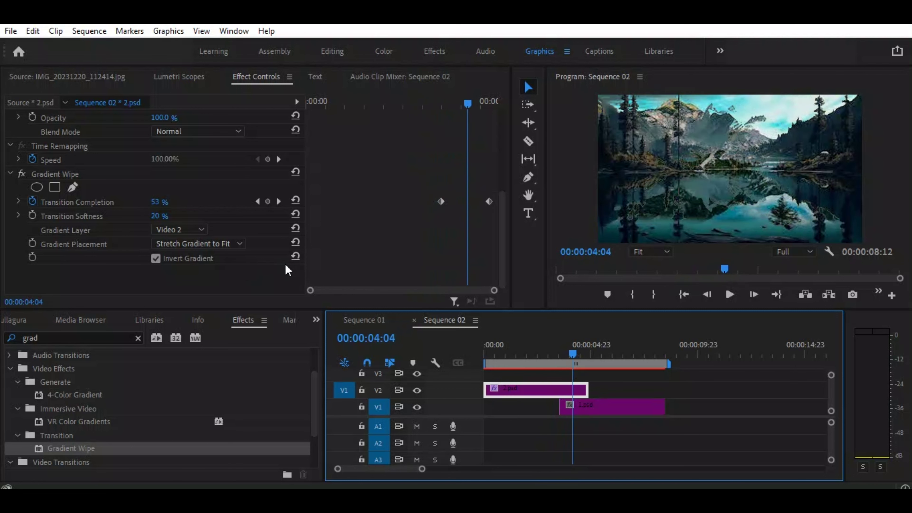
pyautogui.click(157, 217)
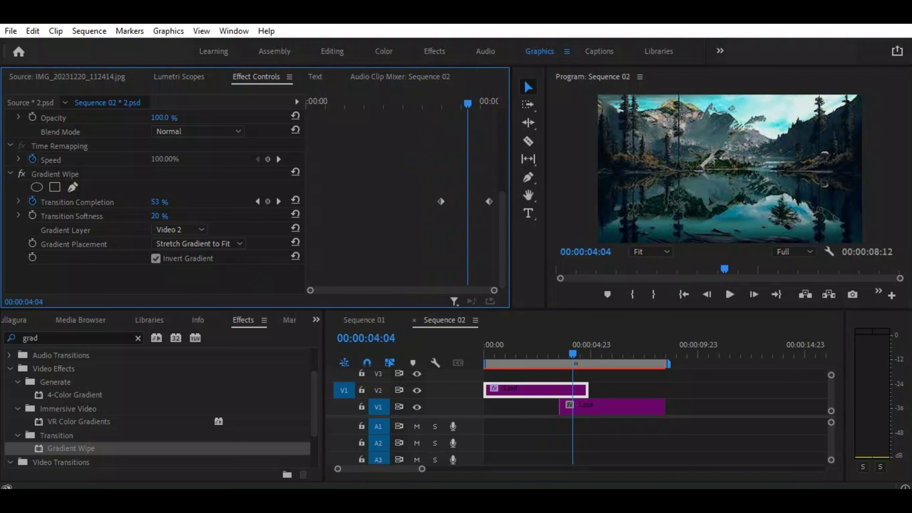
pyautogui.click(213, 216)
pyautogui.moveTo(158, 216)
pyautogui.mouseDown()
pyautogui.moveTo(212, 216)
pyautogui.moveTo(166, 216)
pyautogui.mouseUp()
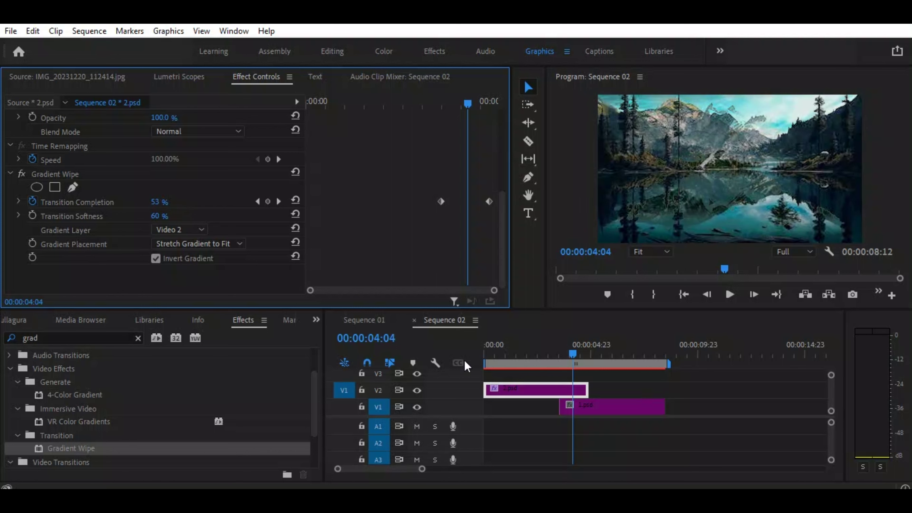
pyautogui.click(570, 356)
pyautogui.moveTo(568, 356); pyautogui.dragTo(588, 363)
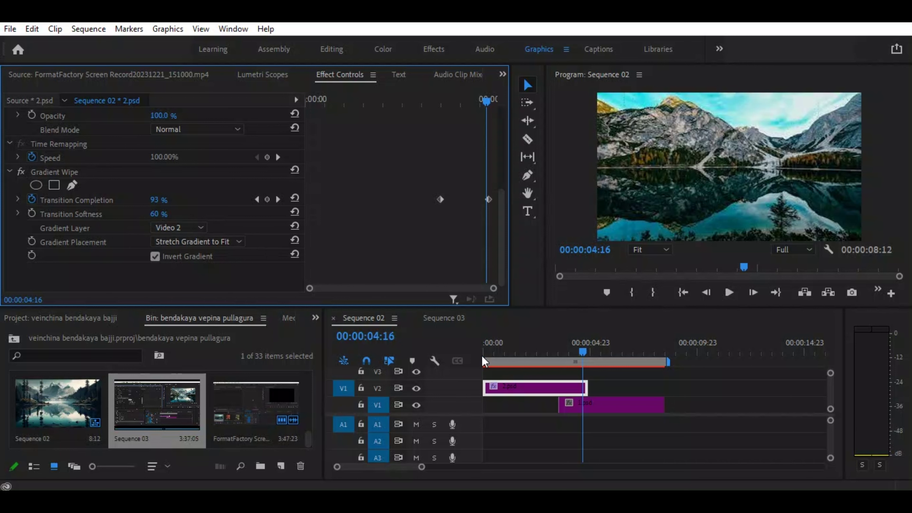
# - Set the Gradient Wipe's Gradient Layer to Video 1 and scrub the playhead to check the transition
pyautogui.click(200, 227)
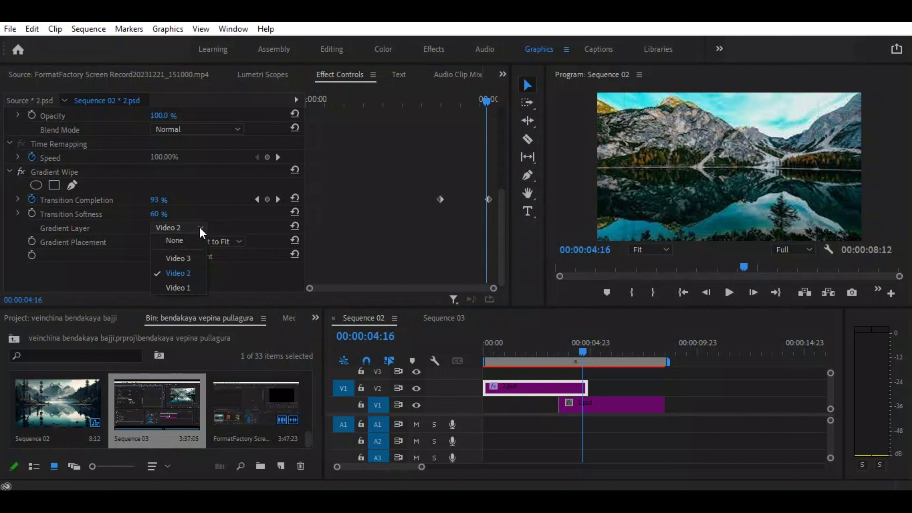
pyautogui.click(188, 287)
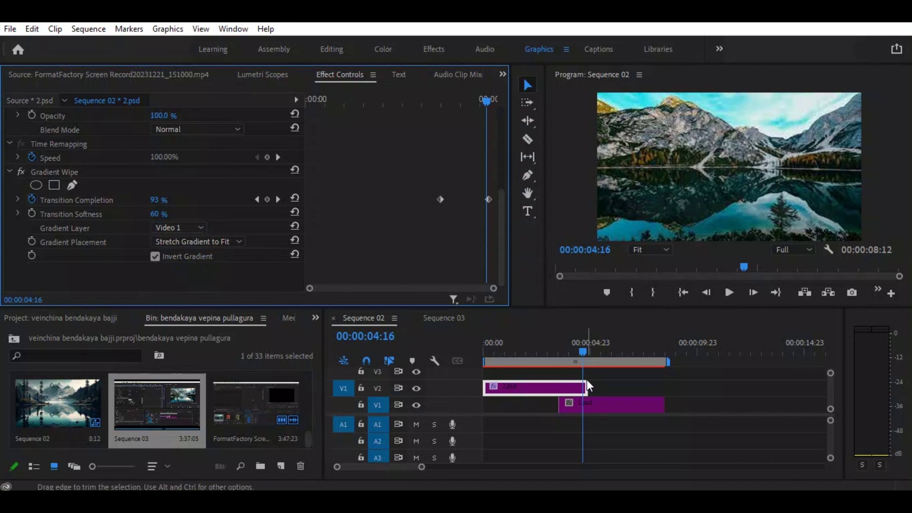
pyautogui.moveTo(583, 350)
pyautogui.mouseDown()
pyautogui.moveTo(551, 348)
pyautogui.moveTo(584, 357)
pyautogui.mouseUp()
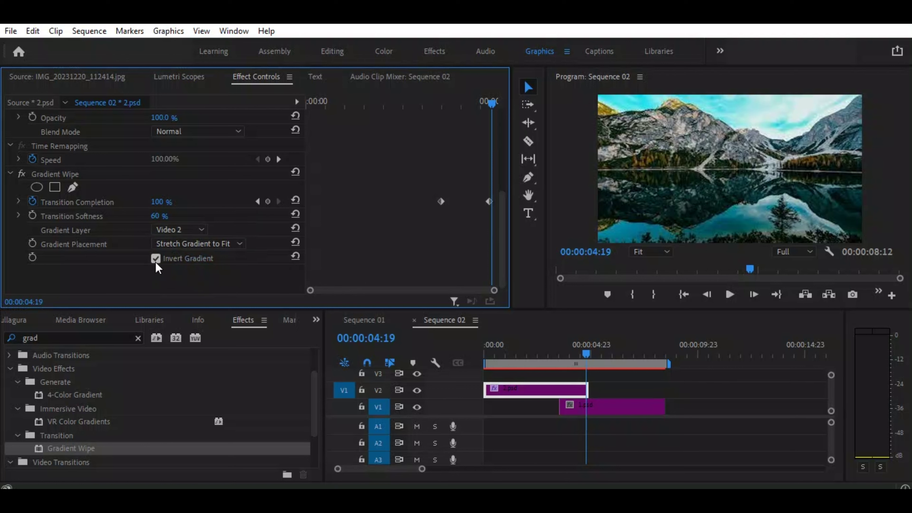